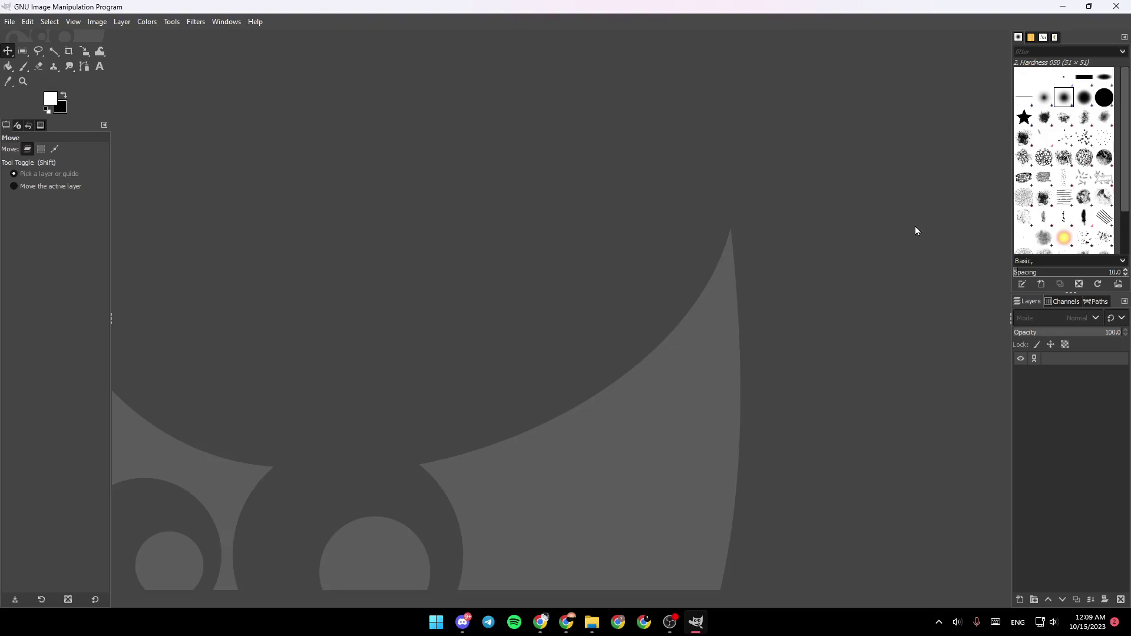
Step: Browse the Open Image dialog to the Downloads folder and select dexster.png
click(8, 22)
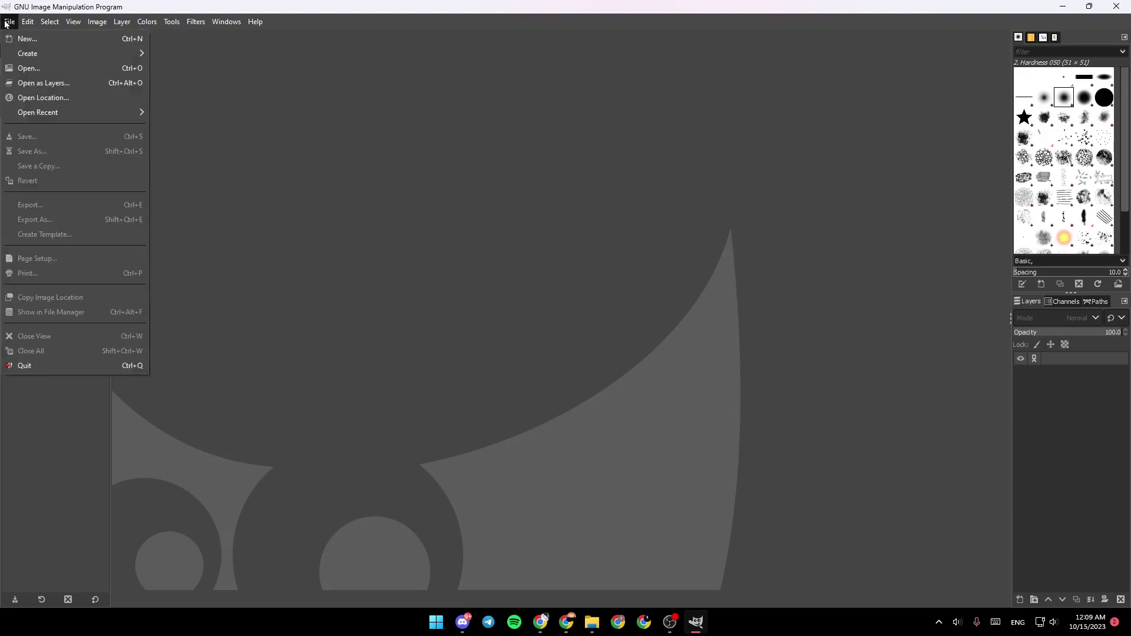
click(25, 68)
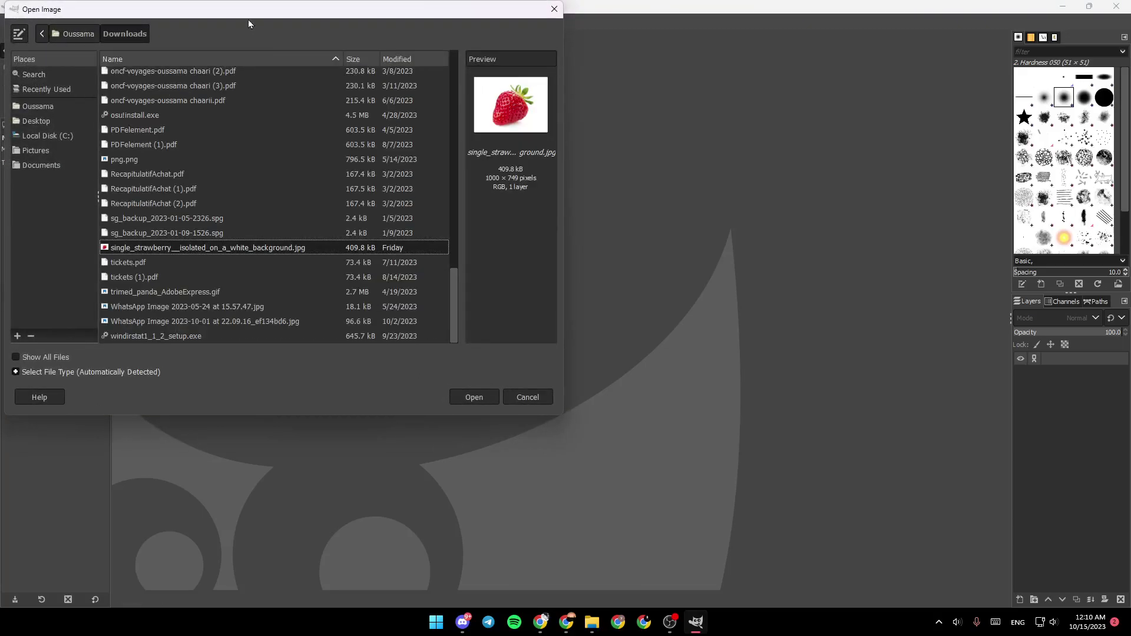
drag(254, 18, 382, 62)
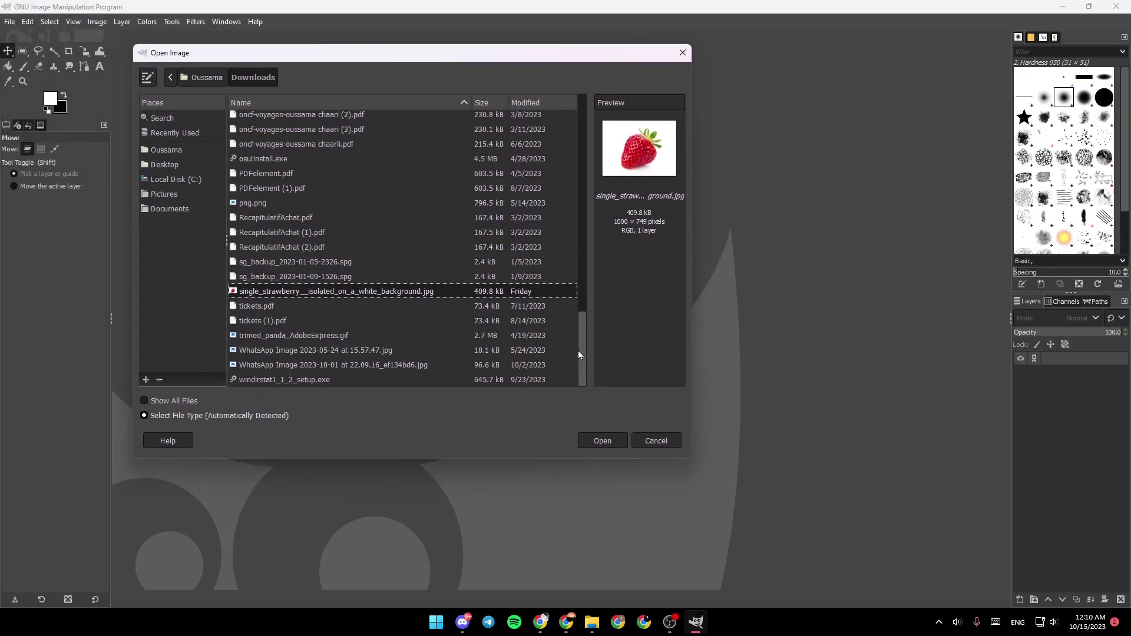
drag(583, 333, 576, 236)
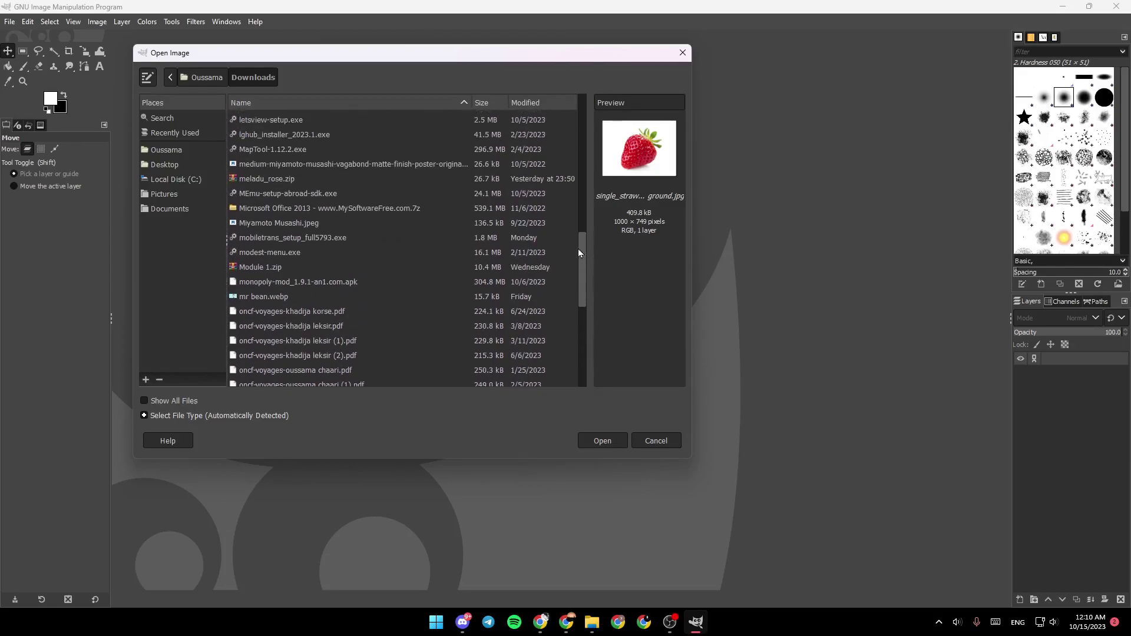
scroll(468, 276, up, 10)
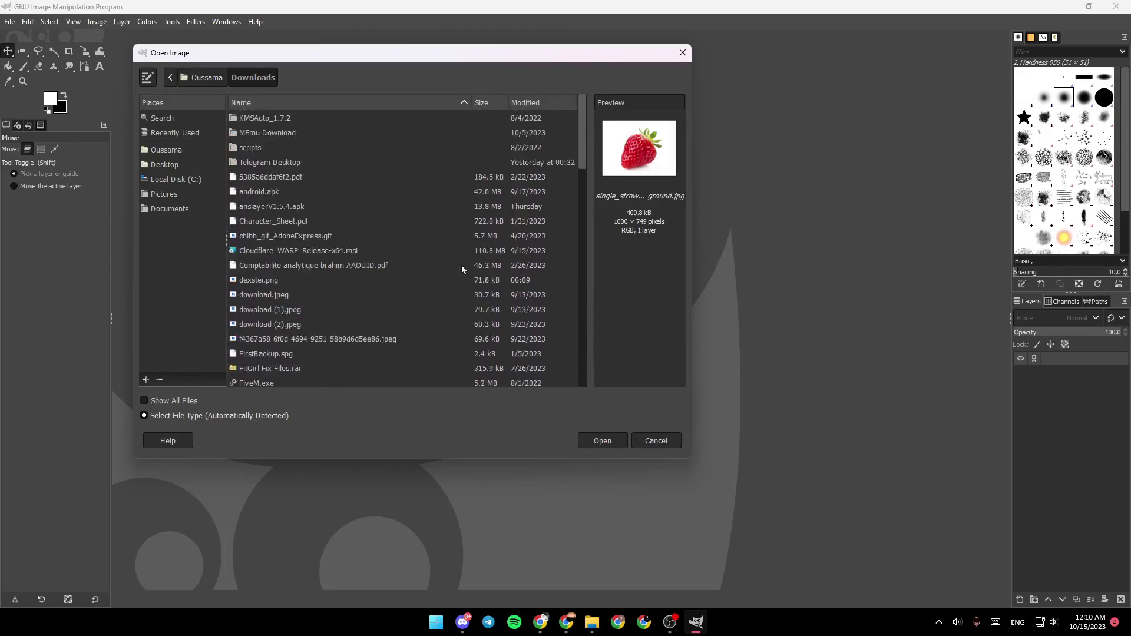
click(278, 281)
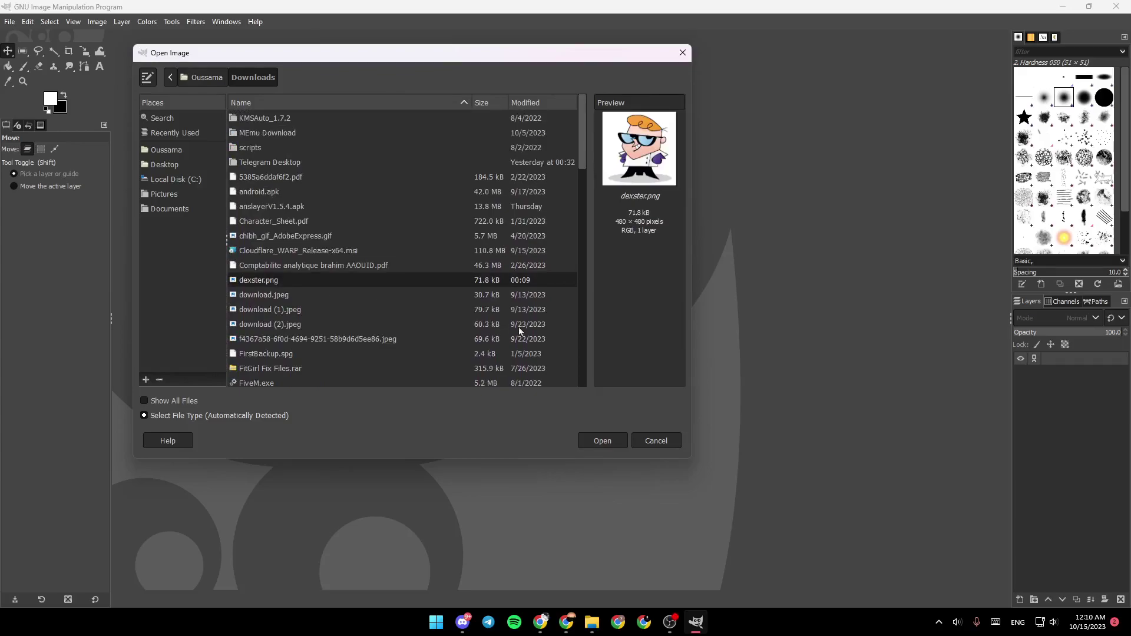
click(613, 441)
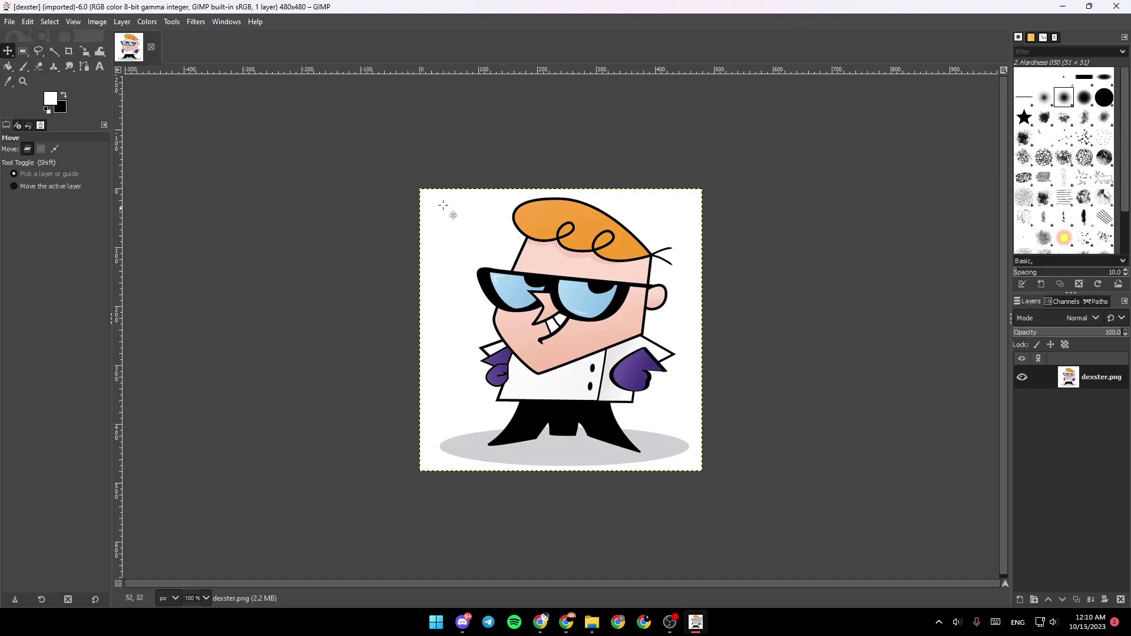
Step: Trace a Free Select outline around Dexter's orange hair and commit it
click(39, 51)
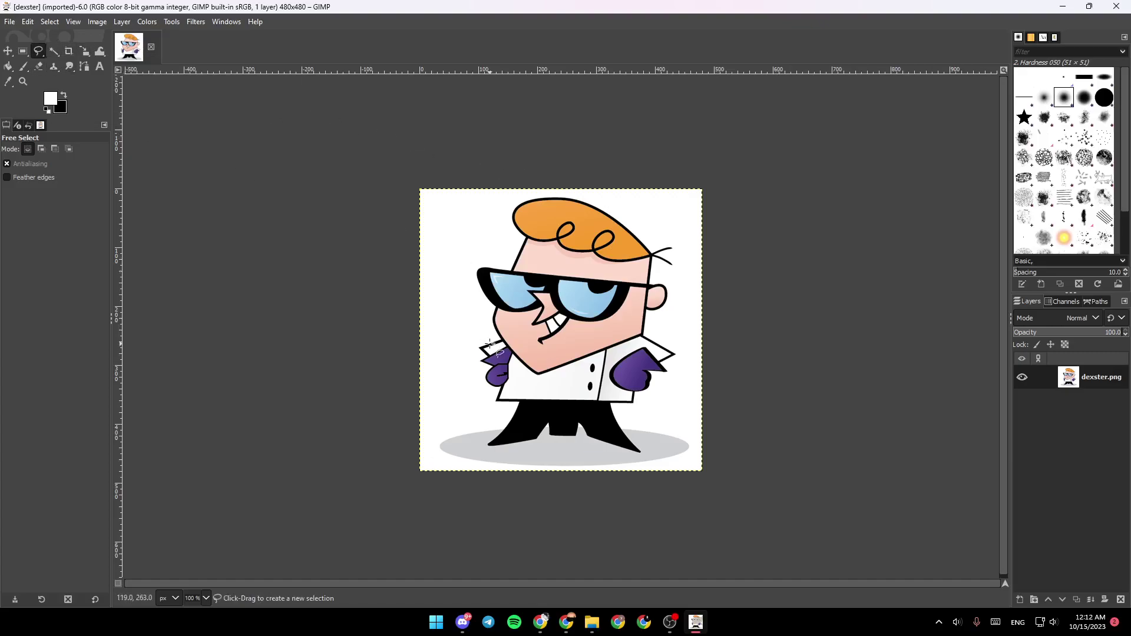
ctrl+scroll(534, 424, down, 2)
ctrl+scroll(546, 439, up, 2)
ctrl+scroll(546, 439, up, 3)
ctrl+scroll(545, 438, down, 1)
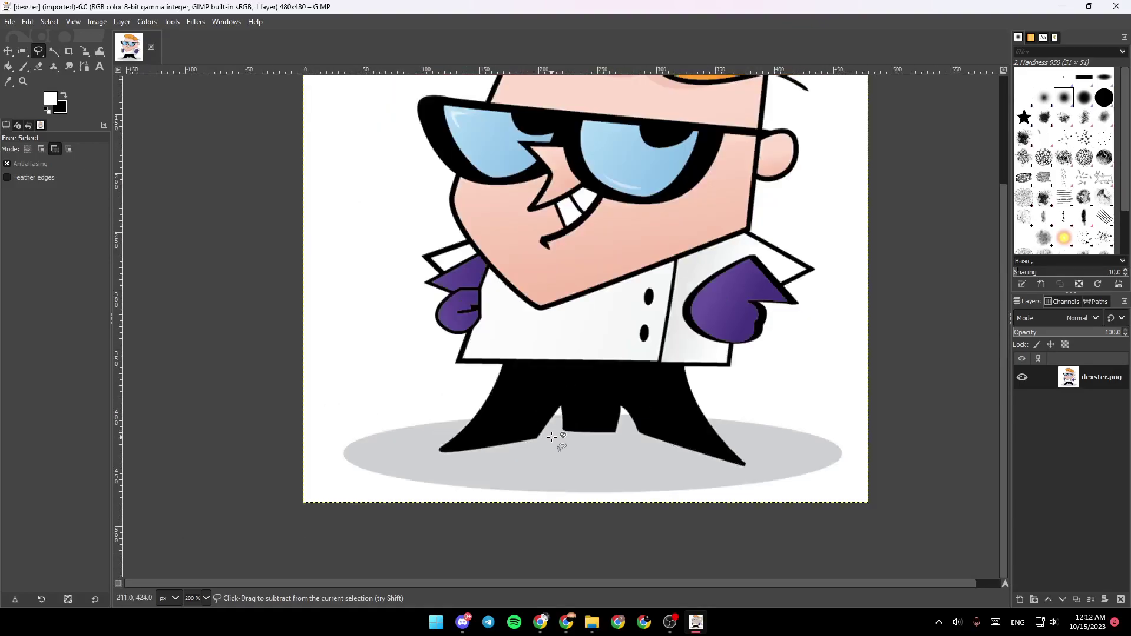
ctrl+scroll(545, 438, down, 1)
scroll(998, 386, up, 2)
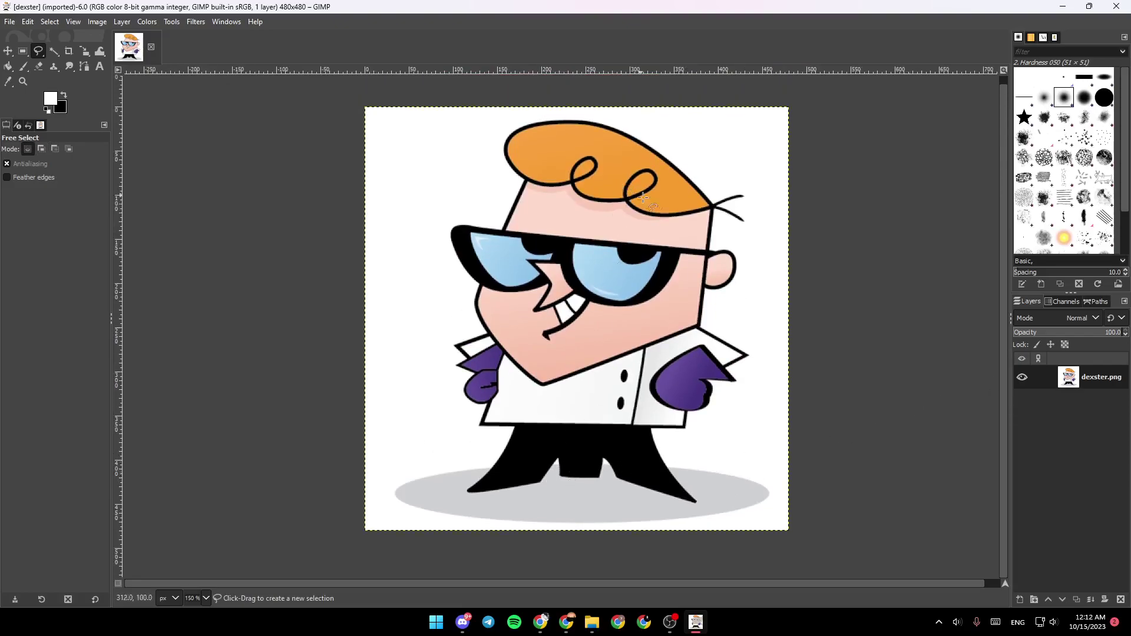
mouse_move(701, 210)
mouse_down()
mouse_move(519, 172)
mouse_move(522, 126)
mouse_move(577, 120)
mouse_move(630, 136)
mouse_move(703, 195)
mouse_move(703, 211)
mouse_up()
key(Return)
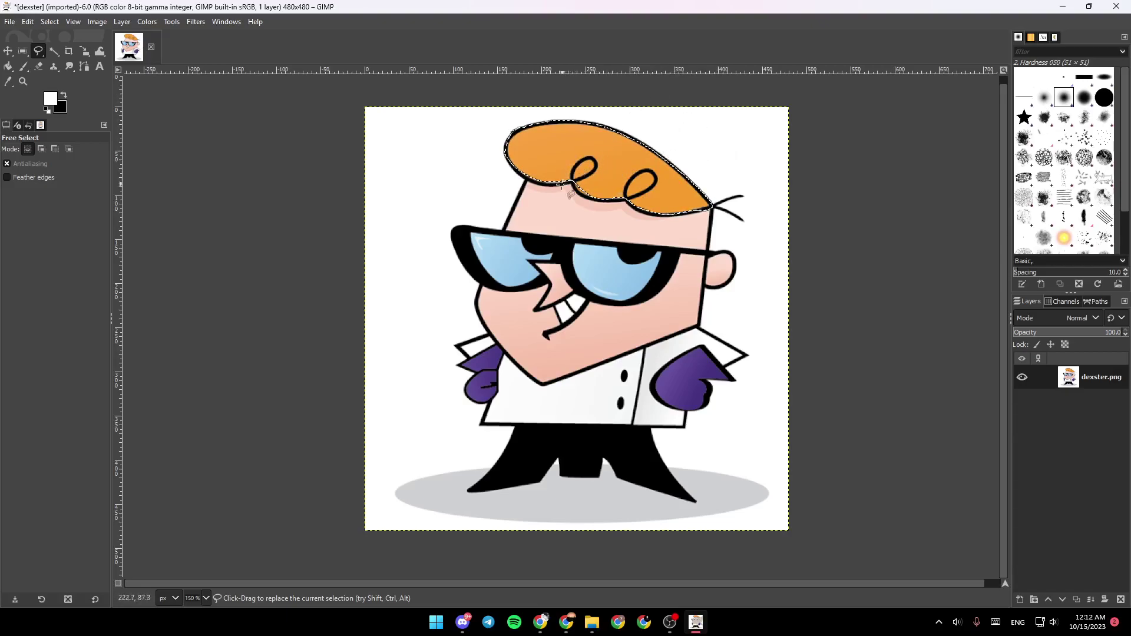
Step: Copy the selected hair pixels to the clipboard
click(46, 20)
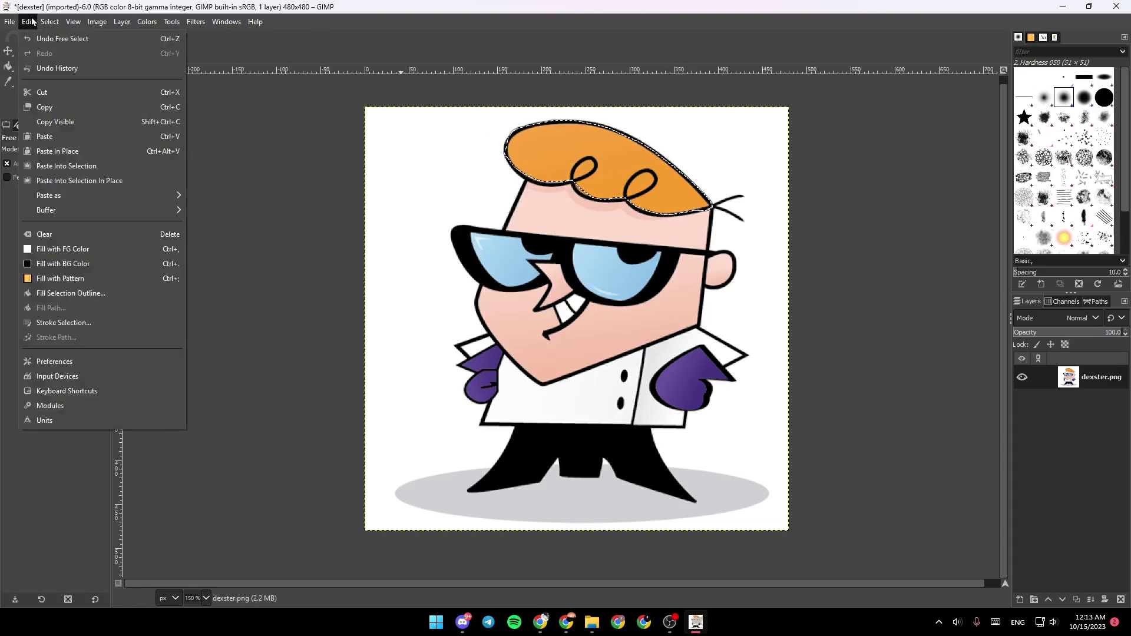
click(49, 108)
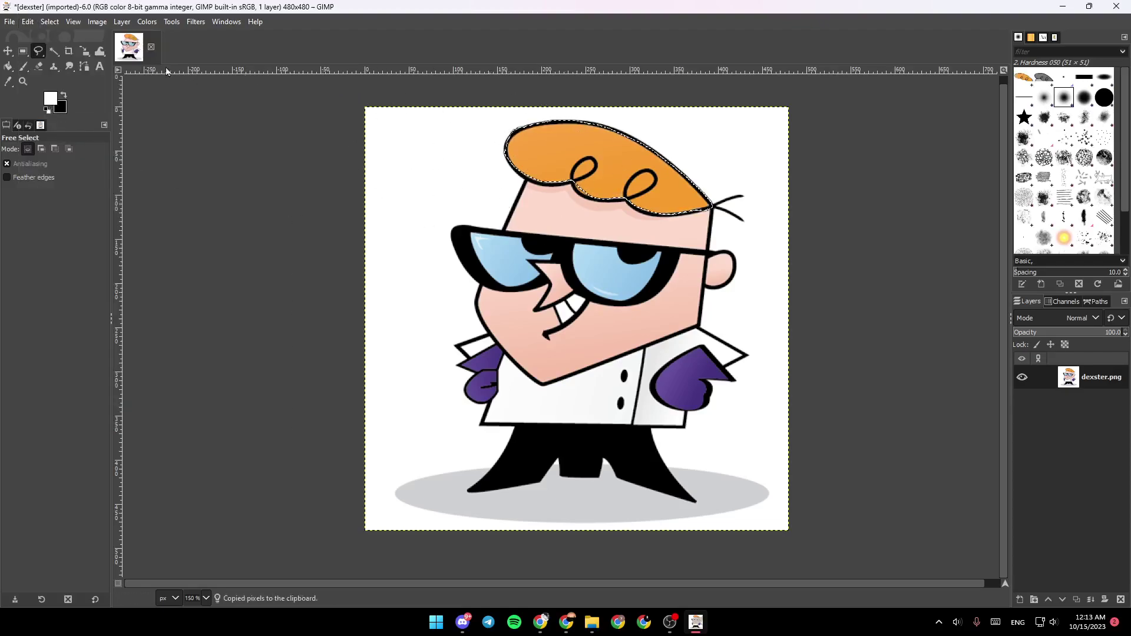
click(122, 23)
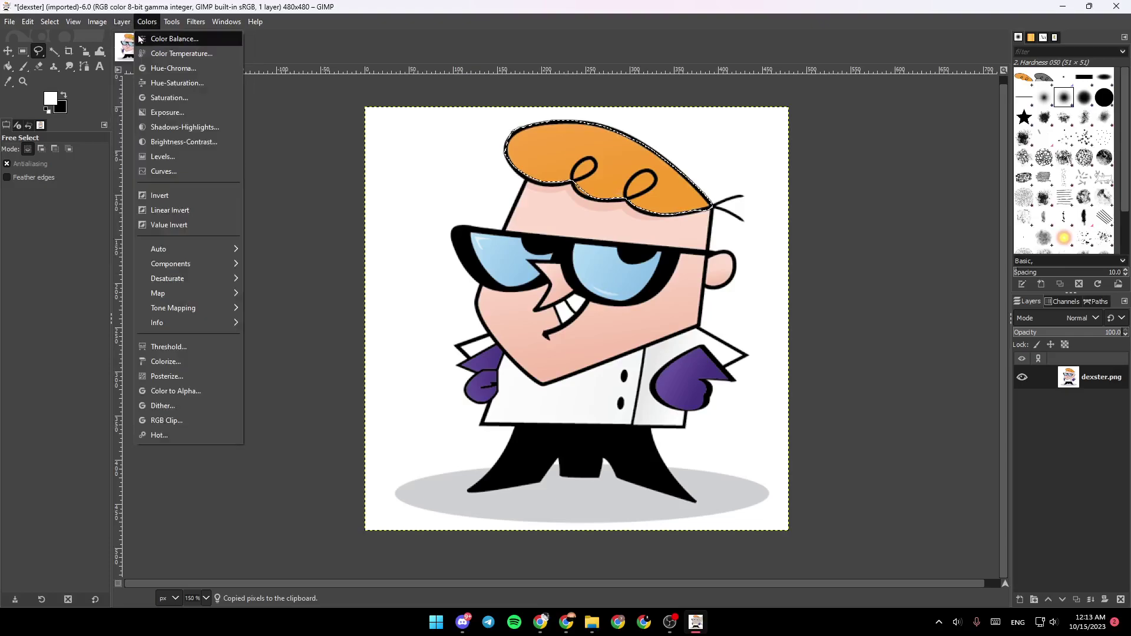
Step: Create a new layer named Layer filled with Transparency above dexster.png
click(141, 39)
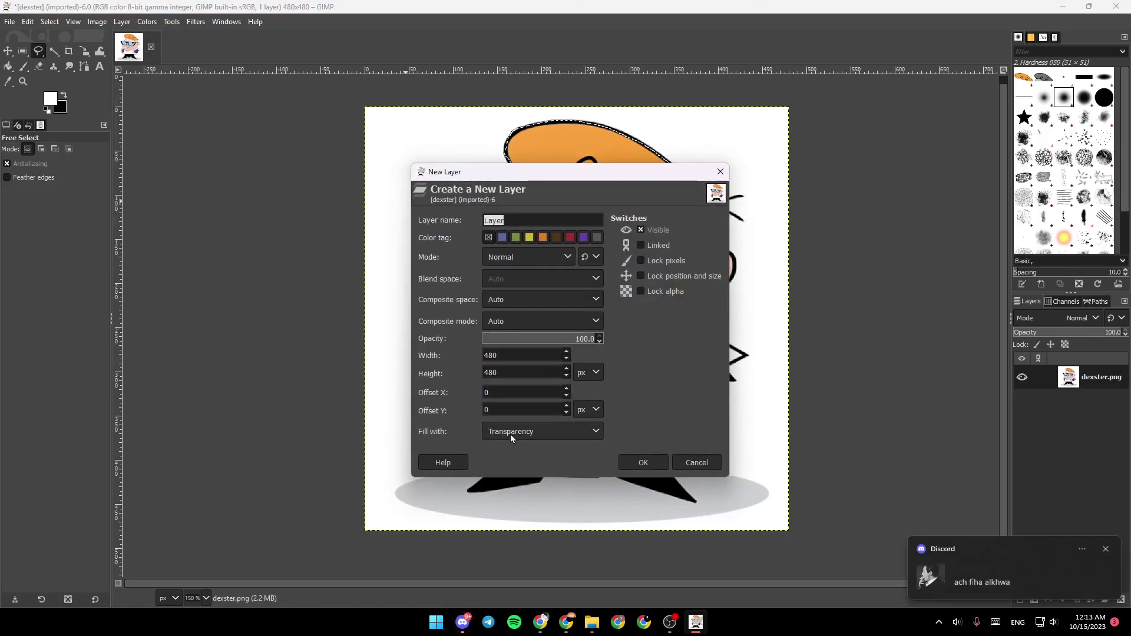
click(525, 433)
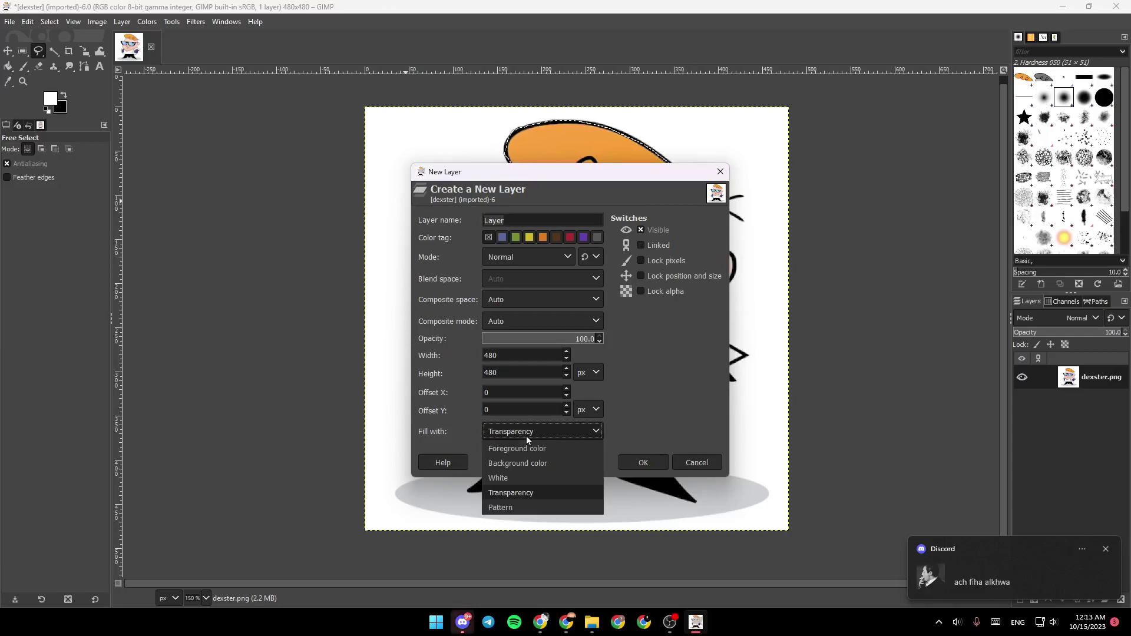
click(529, 494)
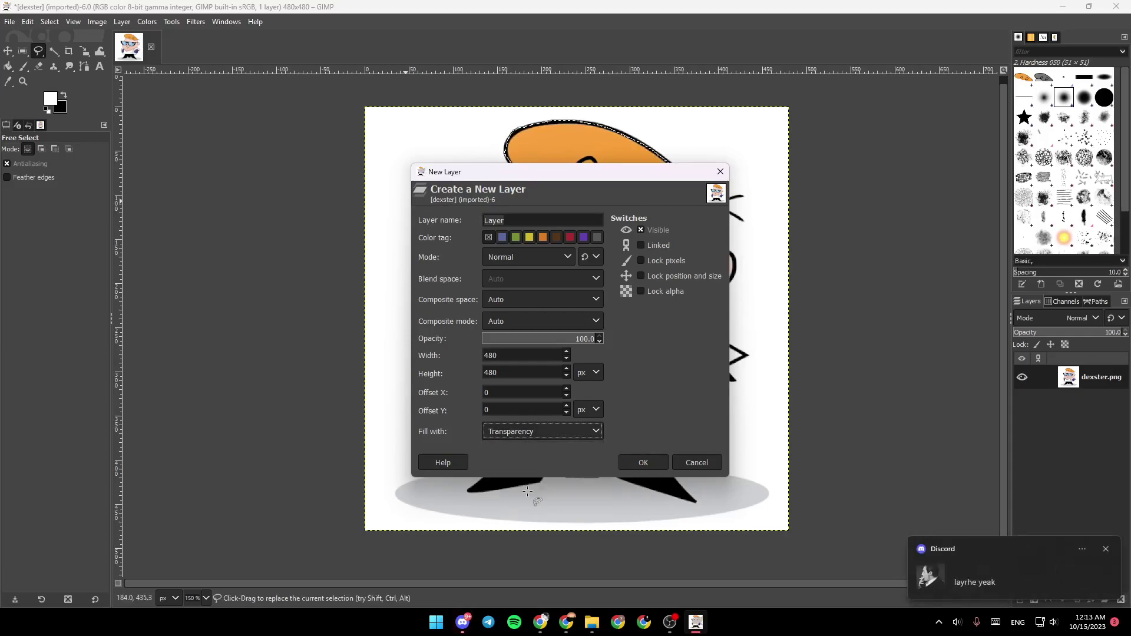
click(643, 463)
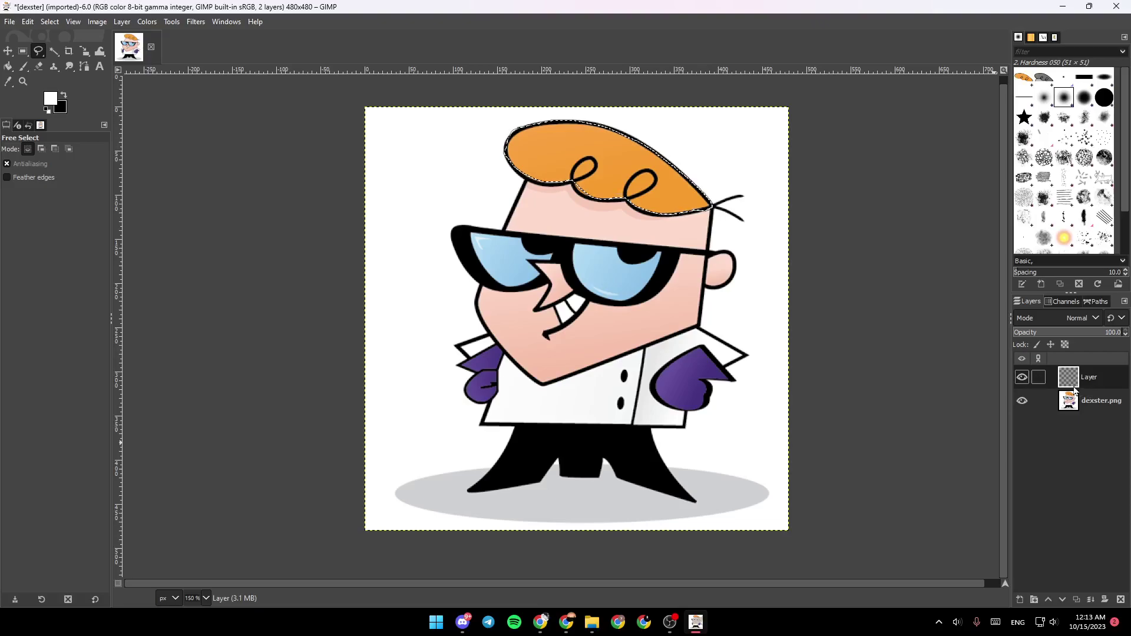
Step: Paste the copied hair and anchor it onto Layer, keeping Layer active
key(ctrl+v)
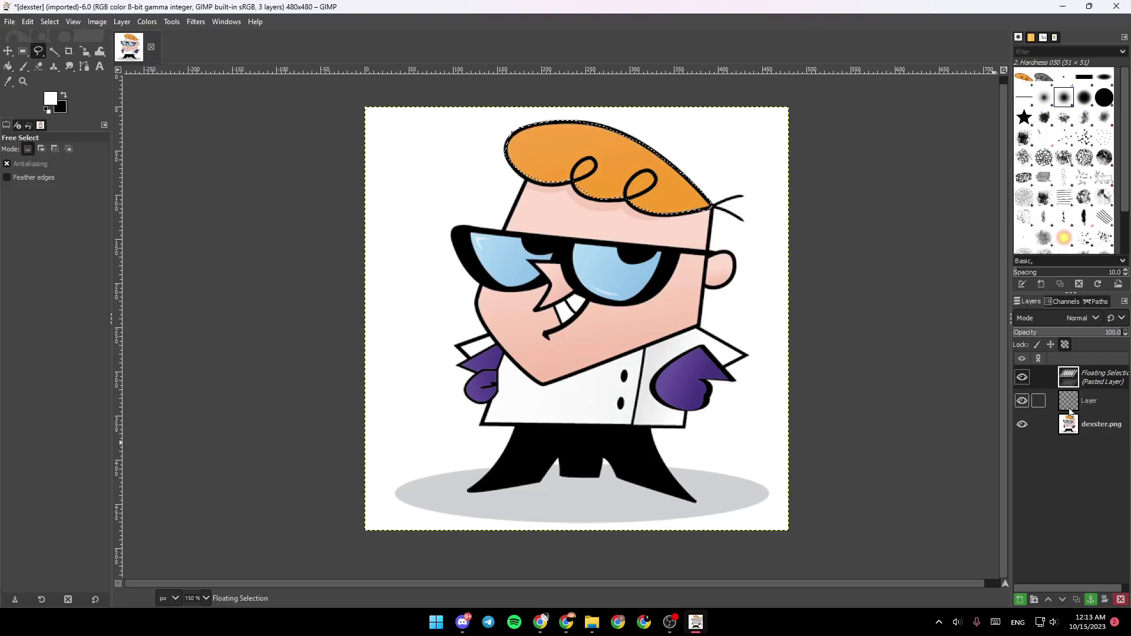
click(766, 431)
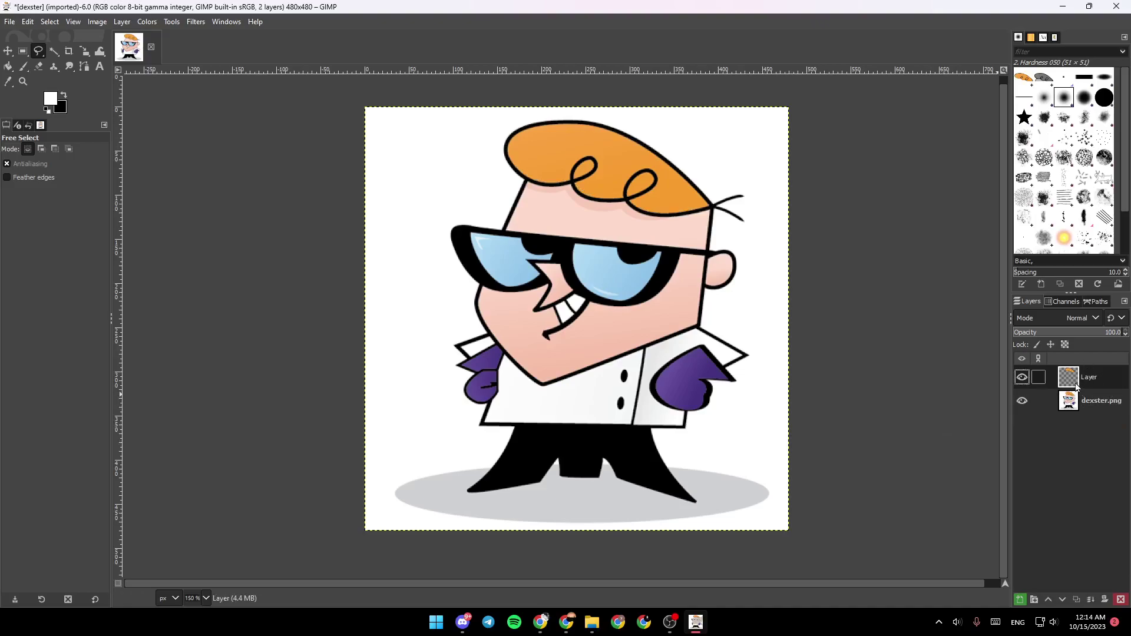
click(1069, 400)
click(1068, 378)
Step: Apply Colorize to the hair on Layer and bring up its tint colour chooser
click(143, 22)
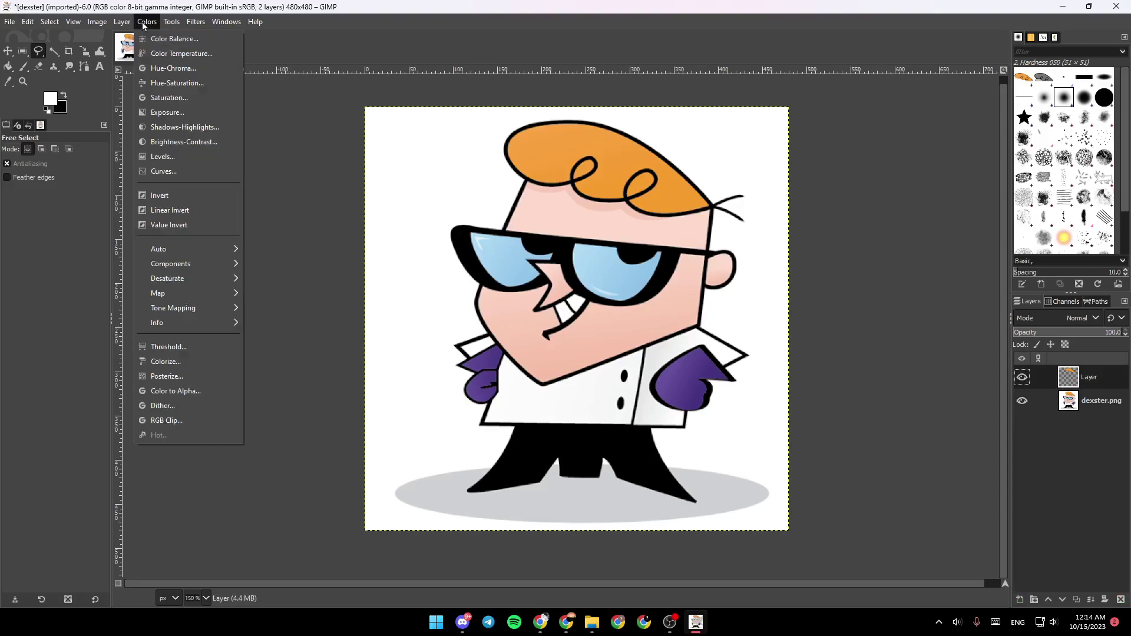
click(177, 363)
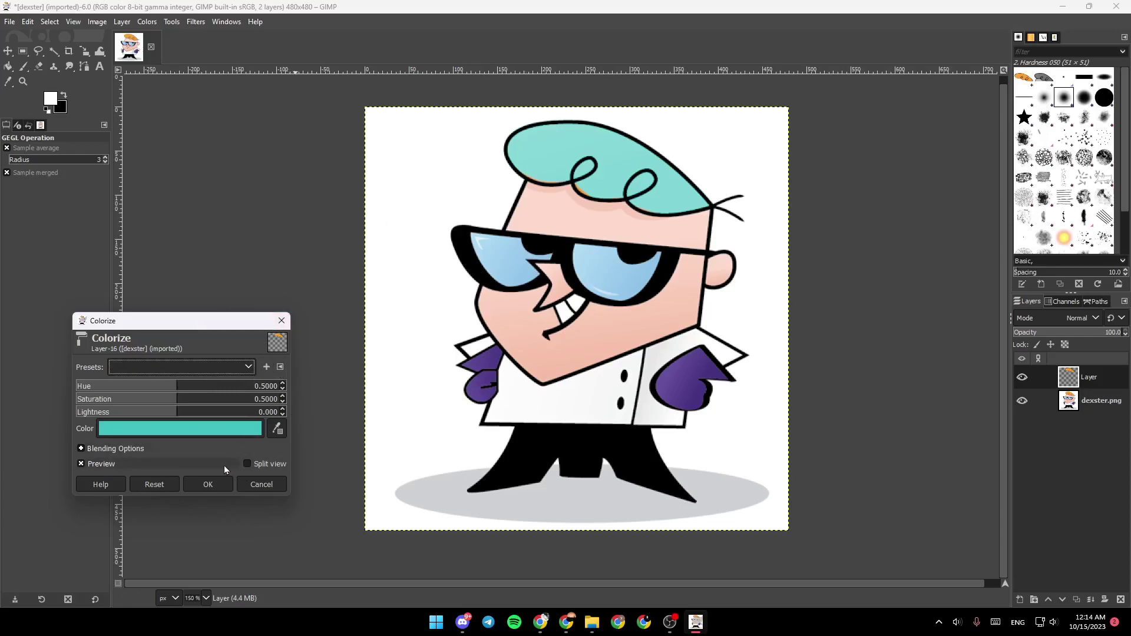
click(226, 427)
Step: Shift the Colorize tint hue to pinkish red (bf4040)
drag(224, 423, 217, 419)
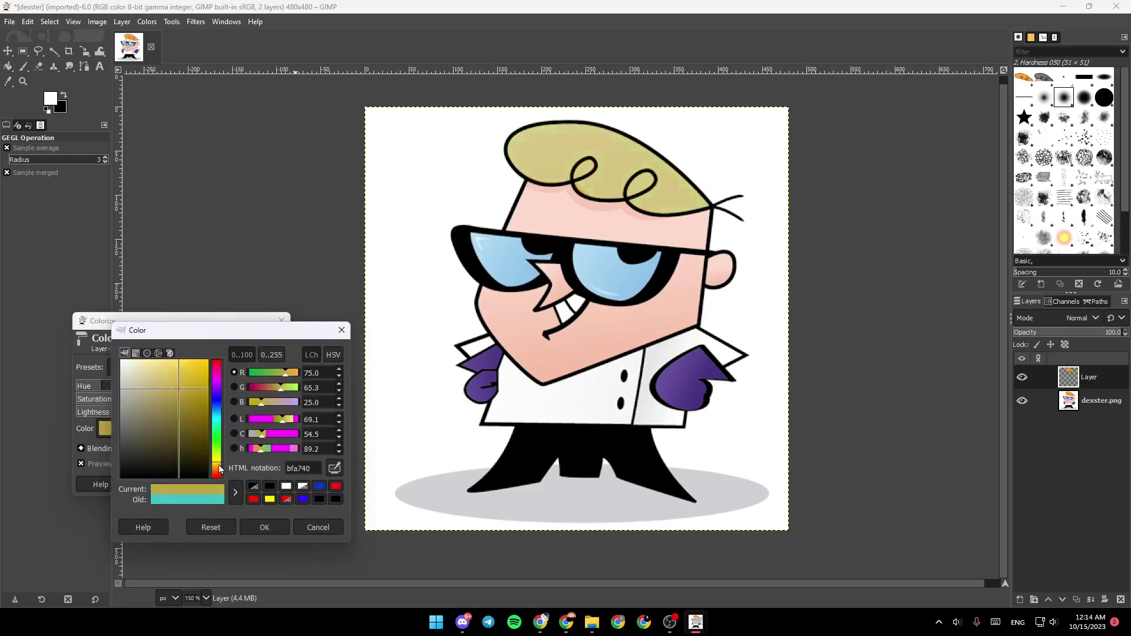
mouse_move(217, 421)
mouse_down()
mouse_move(227, 379)
mouse_move(222, 475)
mouse_up()
key(Return)
click(250, 429)
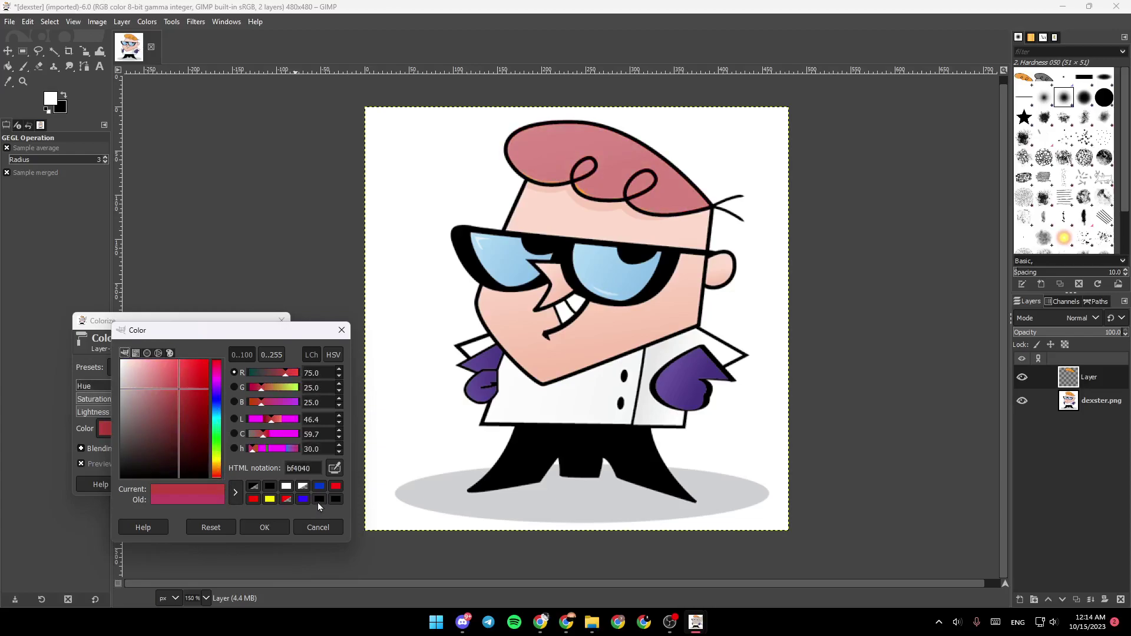